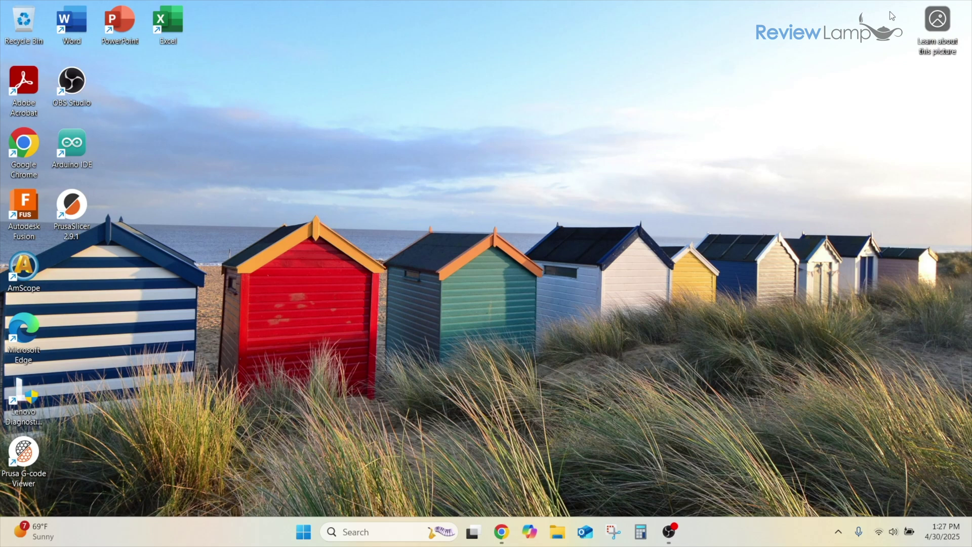
- In Chrome, search Google for 'tp link download center' and open the TP-Link Download Center result
{"action": "left_click", "coordinate": [501, 532]}
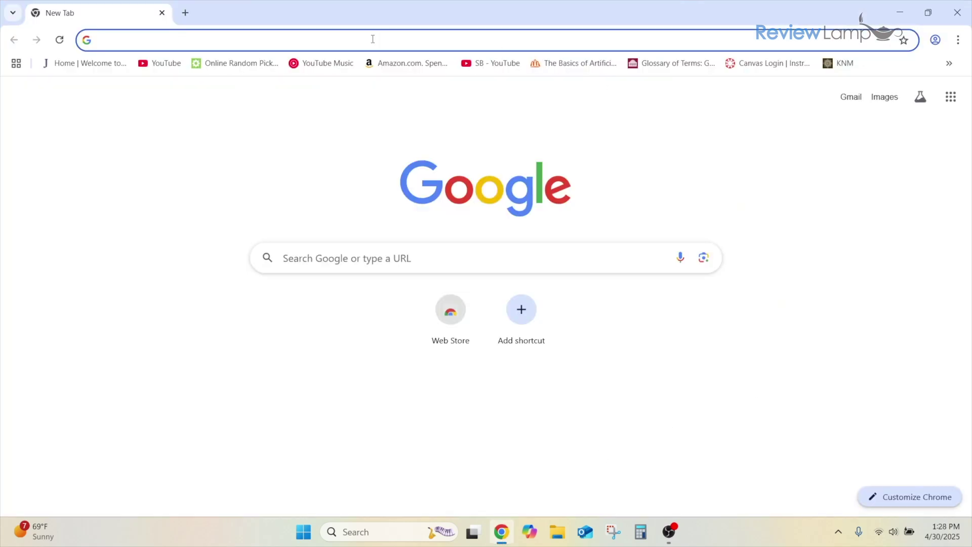
{"action": "type", "text": "tp link down"}
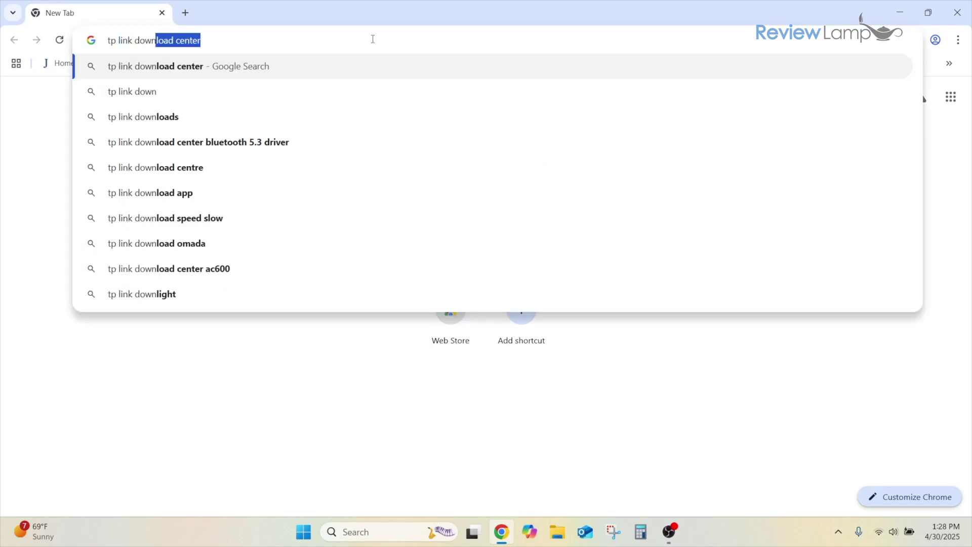
{"action": "key", "text": "Right"}
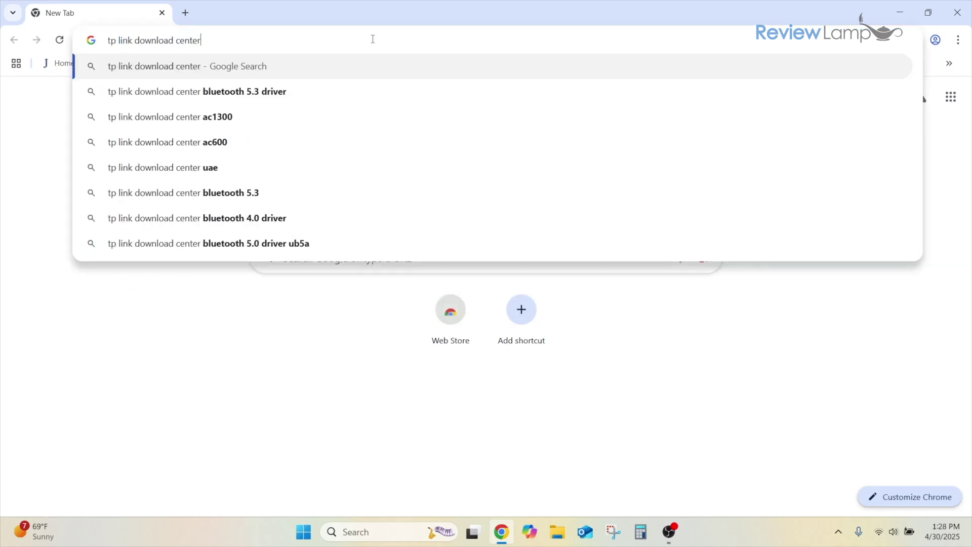
{"action": "key", "text": "Return"}
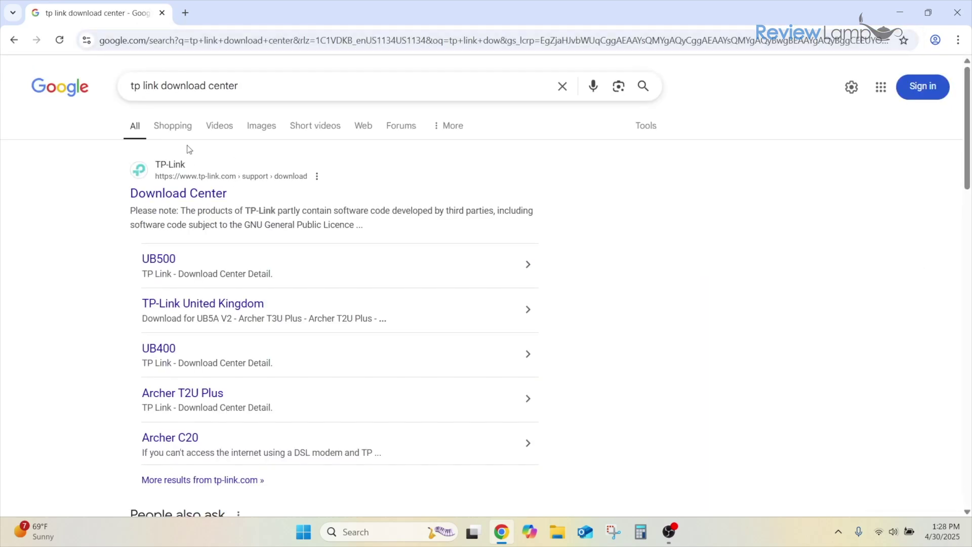
{"action": "left_click", "coordinate": [201, 198]}
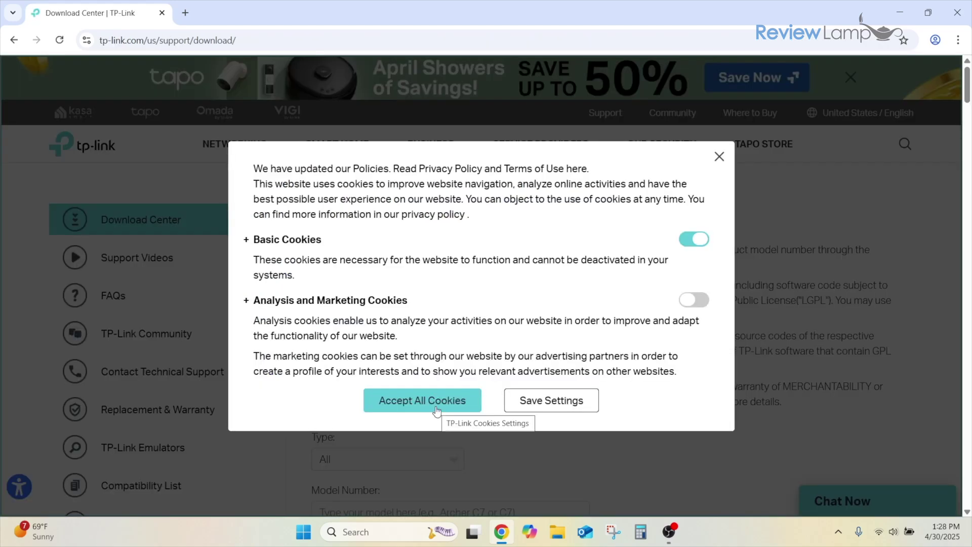
- Accept all cookies, search the model number 'Archer T2U Plus', and open its download page
{"action": "left_click", "coordinate": [435, 401]}
{"action": "scroll", "coordinate": [532, 291], "scroll_direction": "down", "scroll_amount": 4}
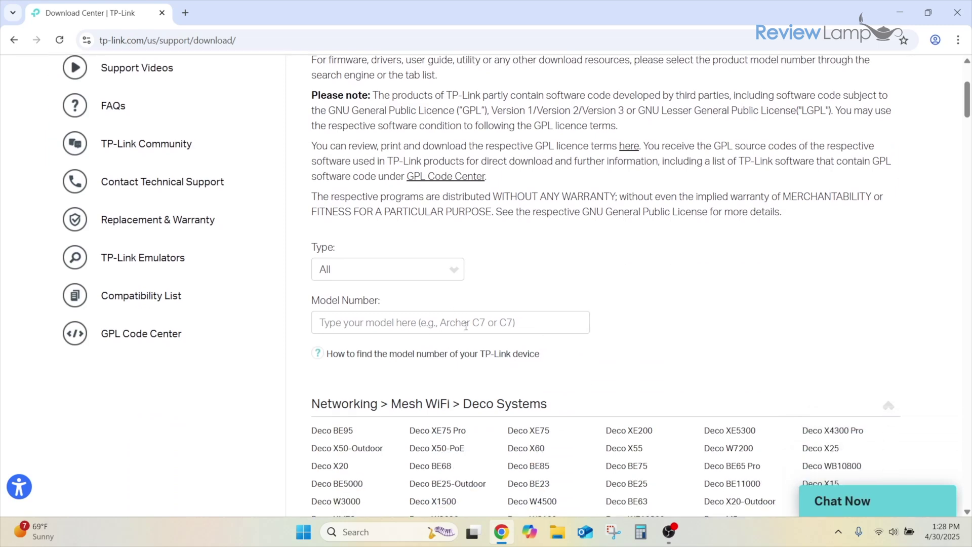
{"action": "left_click", "coordinate": [429, 329]}
{"action": "type", "text": "Arch"}
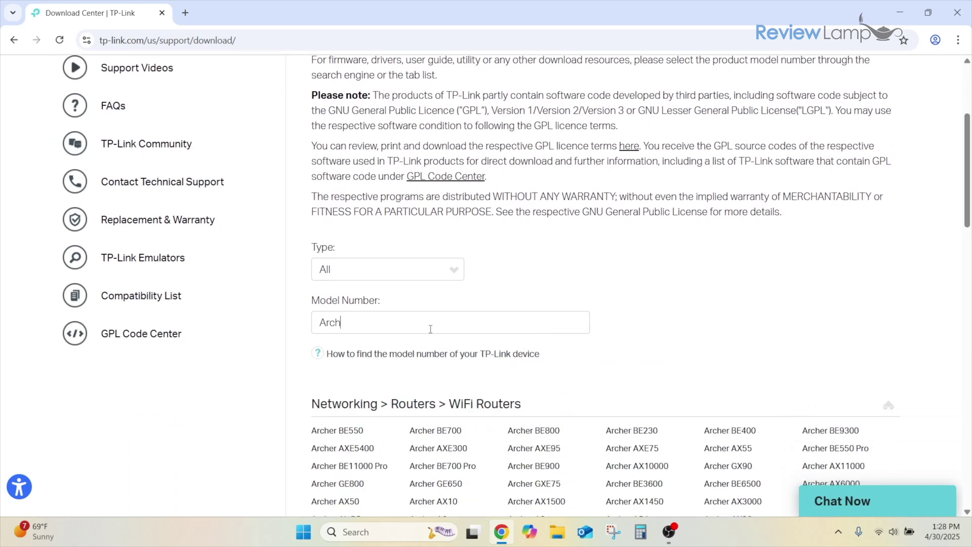
{"action": "type", "text": "er T2u Plus"}
{"action": "scroll", "coordinate": [340, 374], "scroll_direction": "down", "scroll_amount": 1}
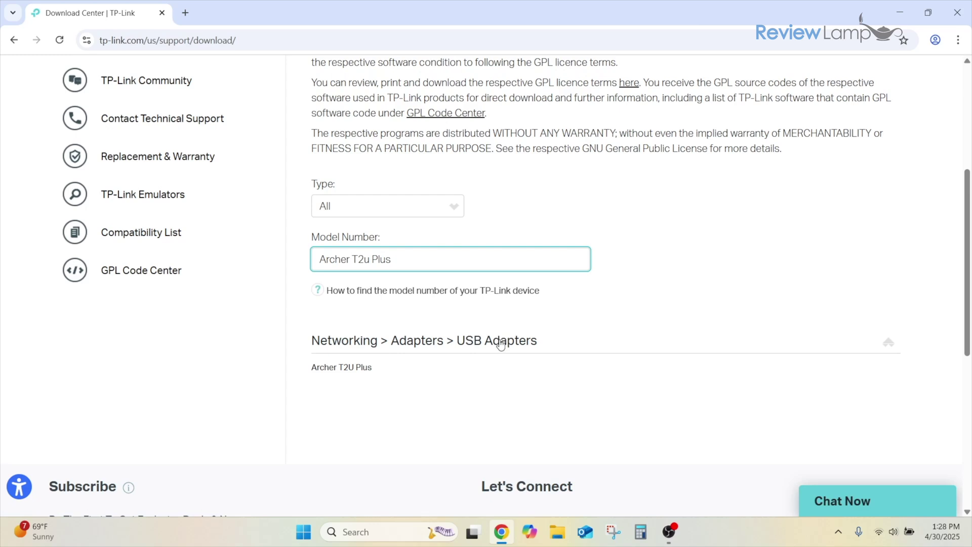
{"action": "left_click", "coordinate": [335, 369]}
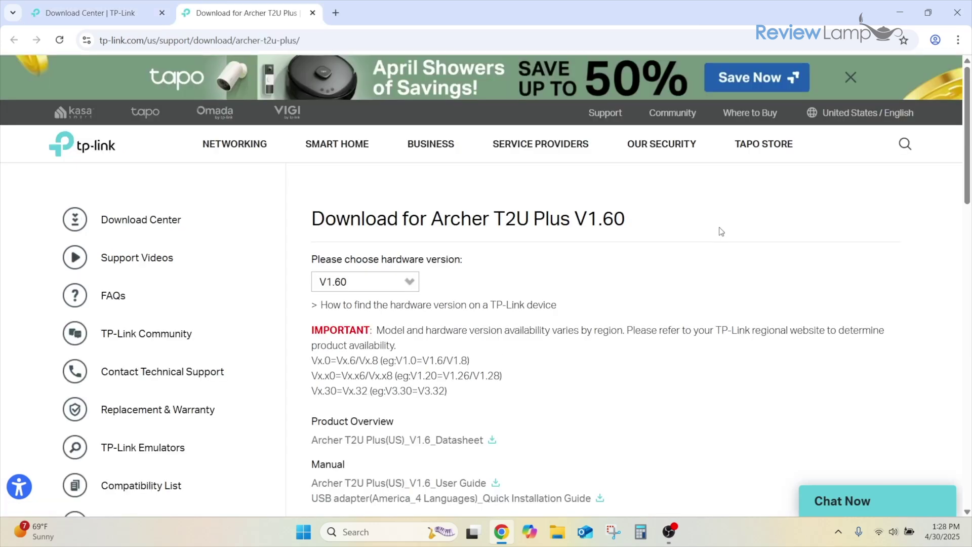
- Scroll the Archer T2U Plus page down to the Driver downloads section
{"action": "scroll", "coordinate": [338, 149], "scroll_direction": "down", "scroll_amount": 12}
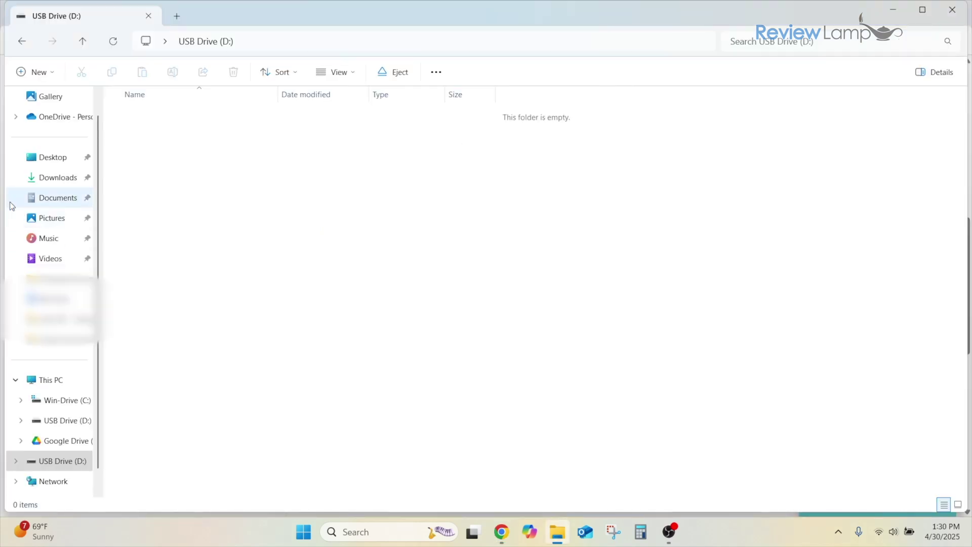
- Cut the Archer_T2U_Plus_V1 zip from Downloads and paste it onto USB Drive (D:)
{"action": "left_click", "coordinate": [48, 183]}
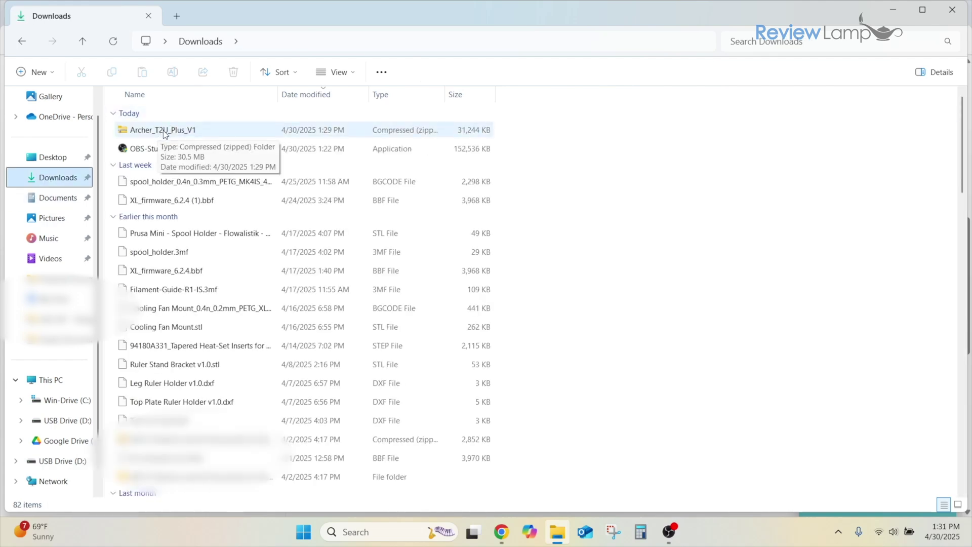
{"action": "right_click", "coordinate": [164, 133]}
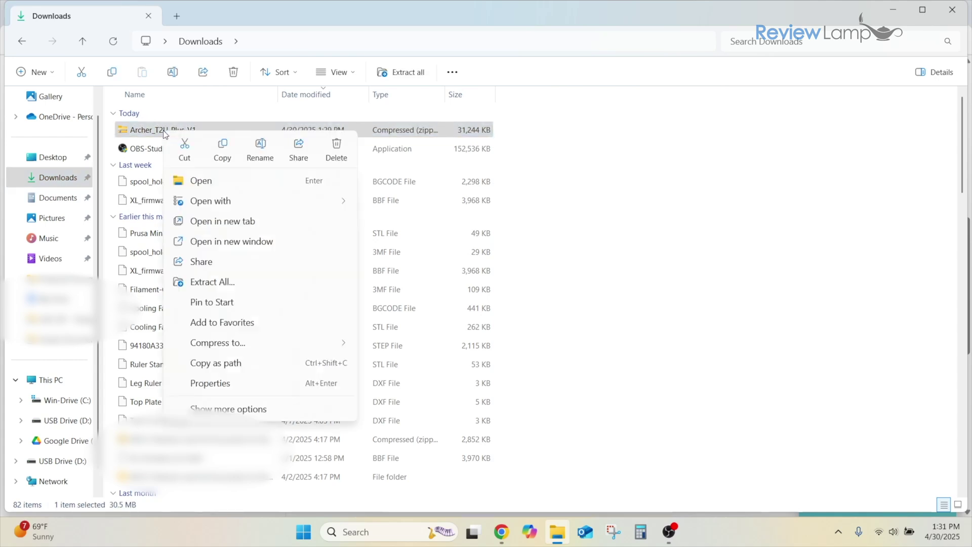
{"action": "left_click", "coordinate": [198, 149]}
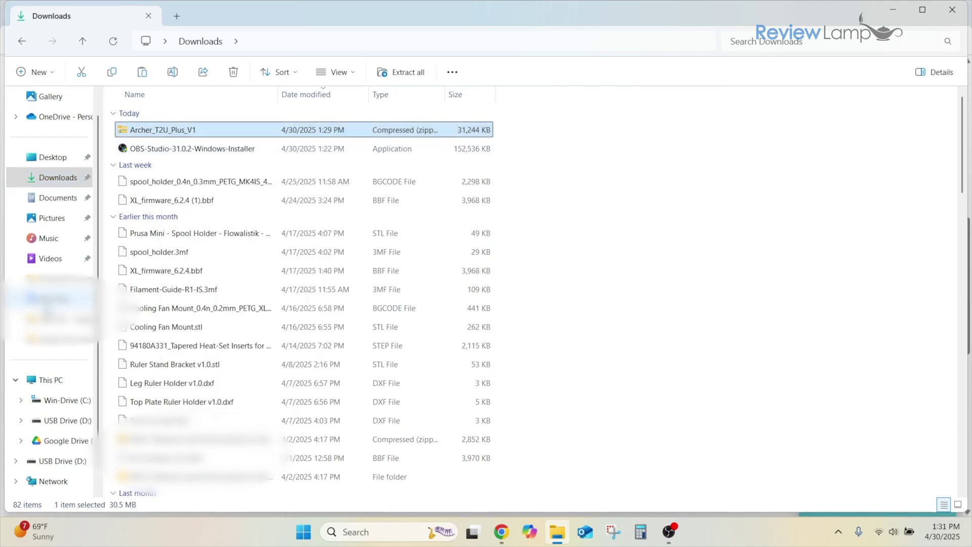
{"action": "right_click", "coordinate": [63, 424]}
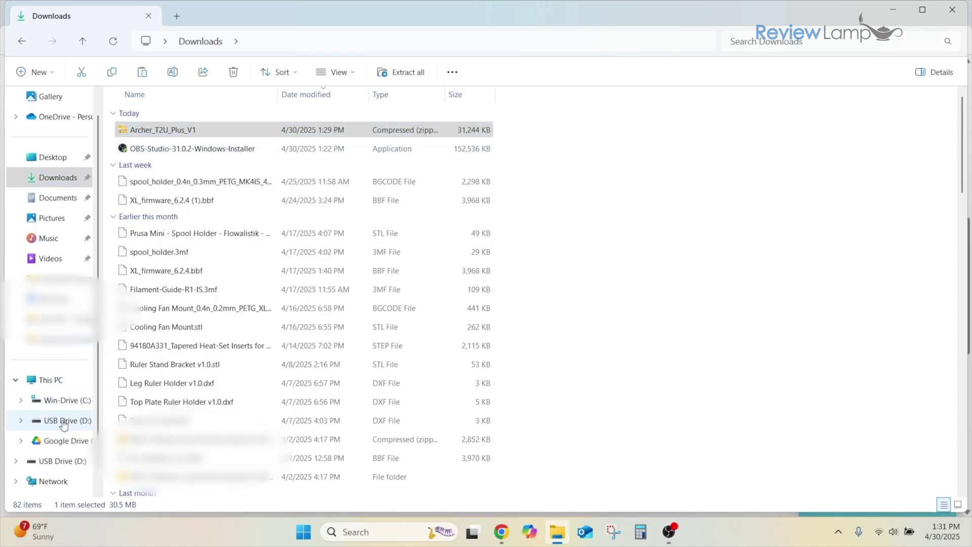
{"action": "left_click", "coordinate": [64, 424]}
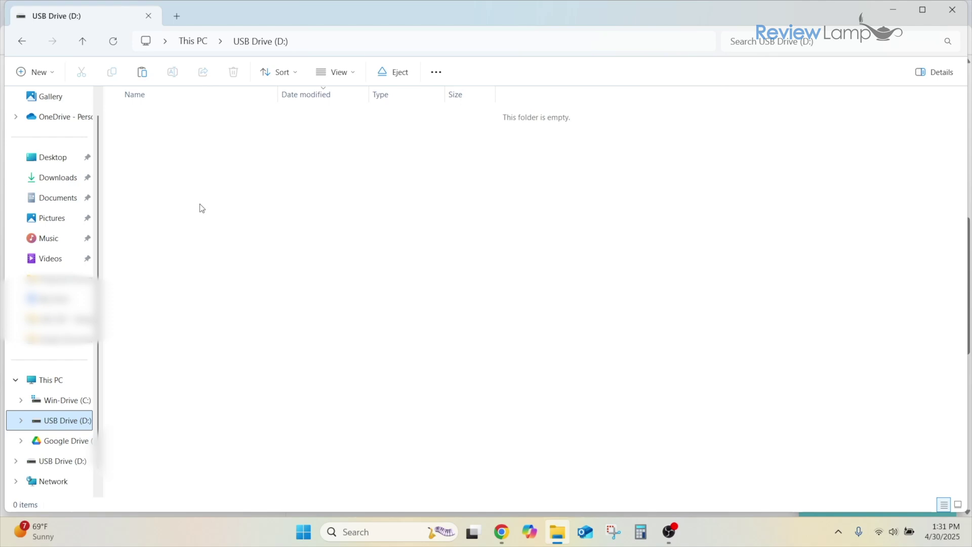
{"action": "right_click", "coordinate": [193, 141]}
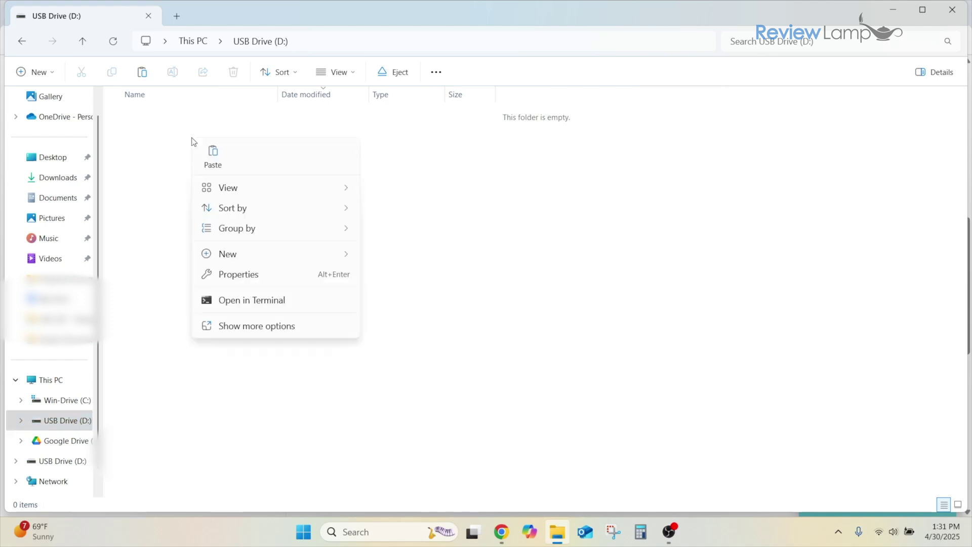
{"action": "left_click", "coordinate": [213, 159]}
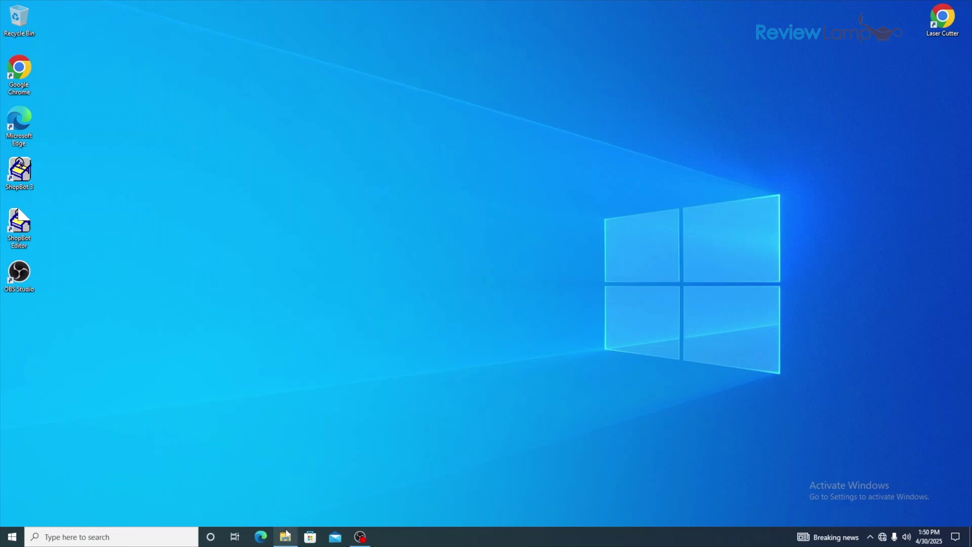
- Extract the Archer_T2U_Plus_V1 zip on USB Drive (F:) into the suggested Archer_T2U_Plus_V1 folder
{"action": "left_click", "coordinate": [285, 537]}
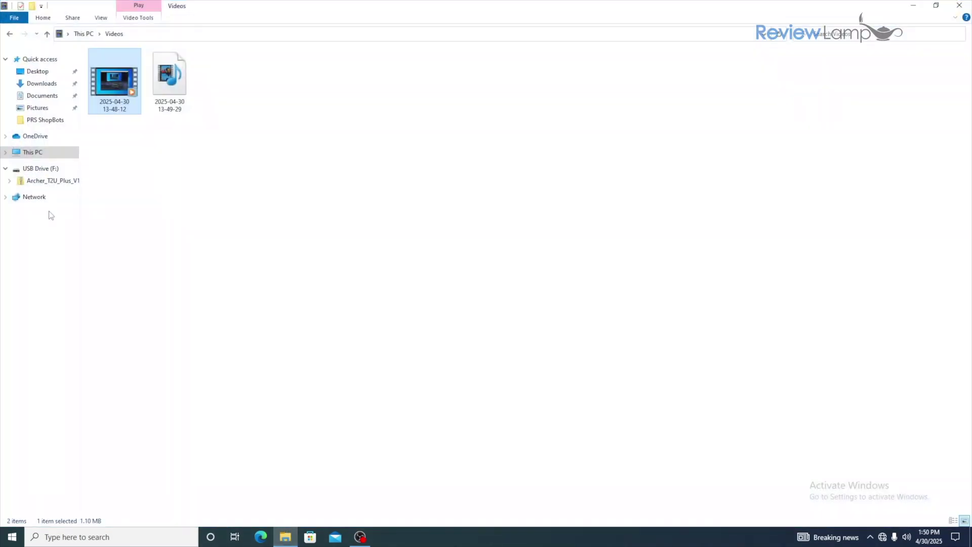
{"action": "left_click", "coordinate": [40, 169]}
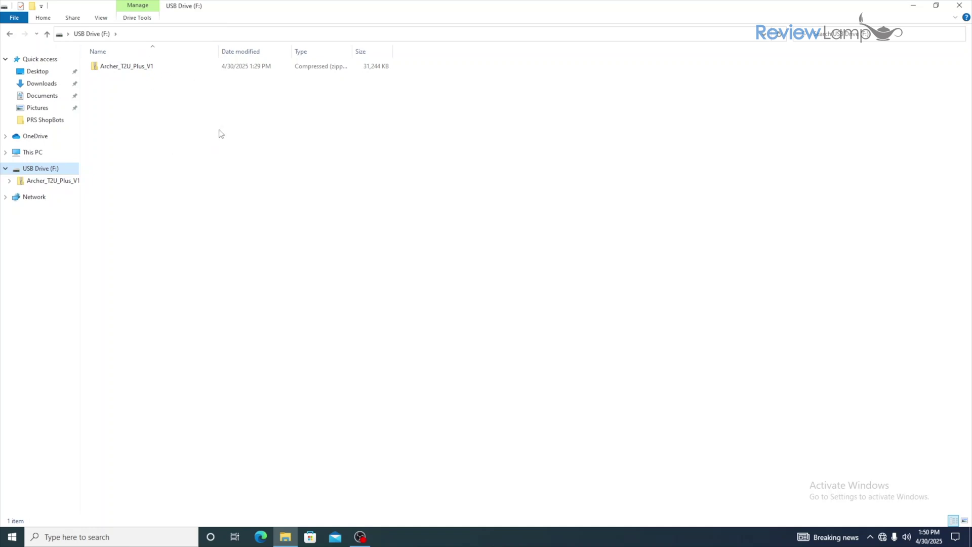
{"action": "right_click", "coordinate": [151, 70]}
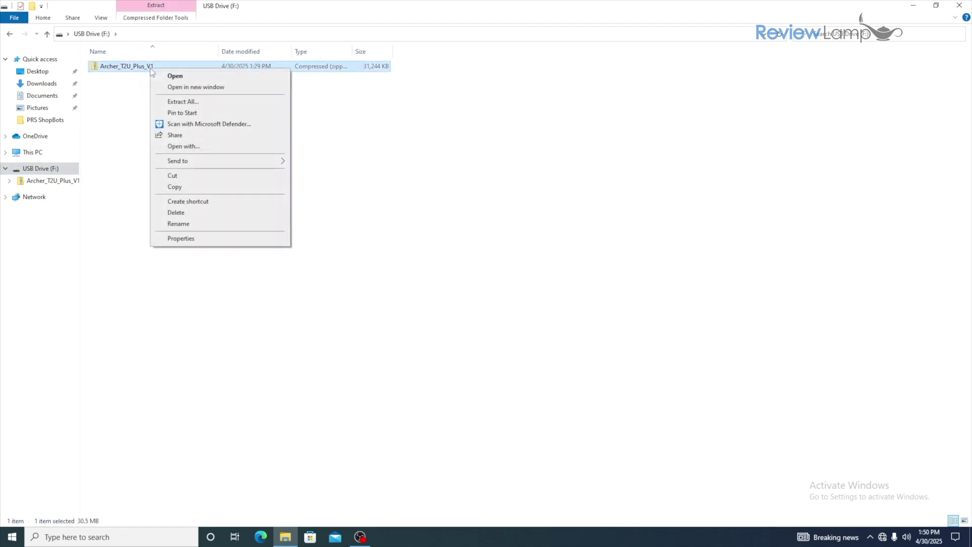
{"action": "left_click", "coordinate": [183, 106]}
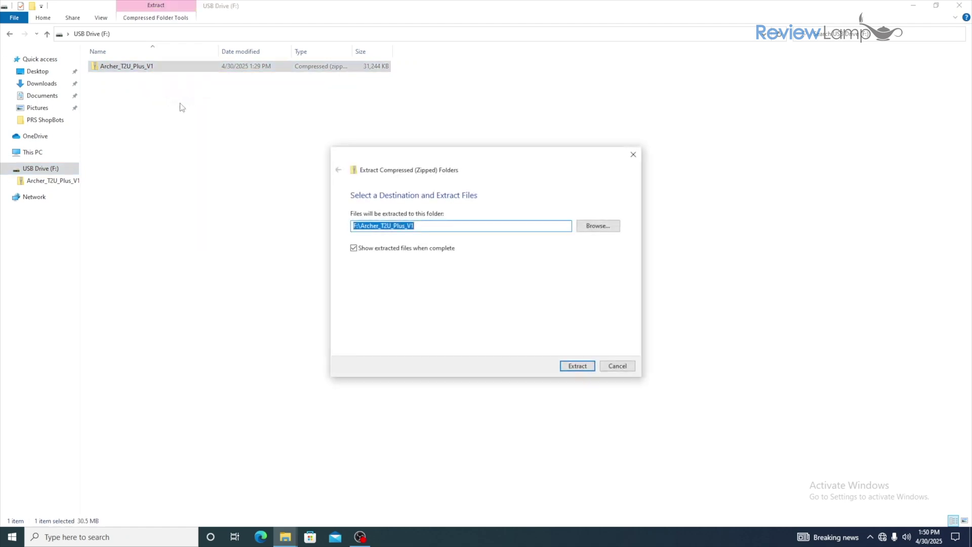
{"action": "left_click", "coordinate": [588, 366]}
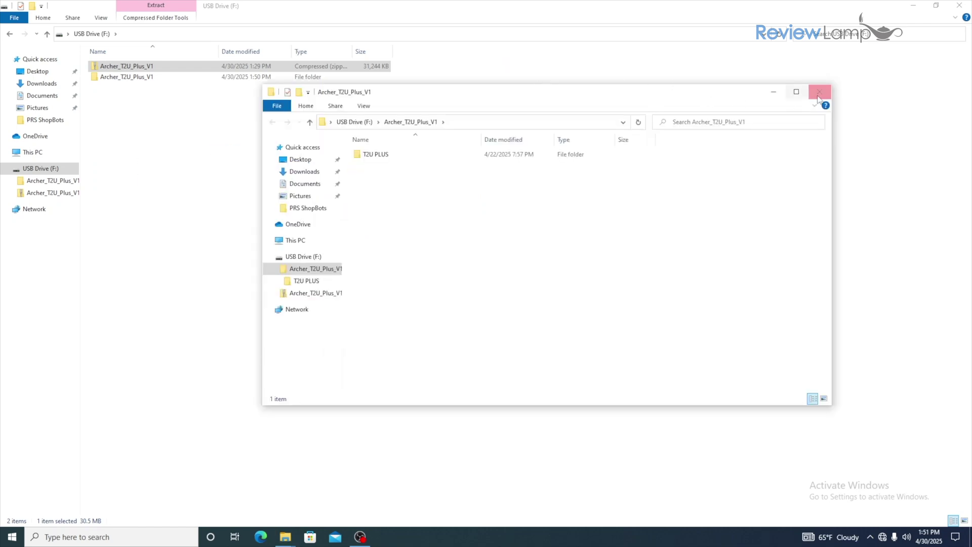
{"action": "left_click", "coordinate": [817, 95]}
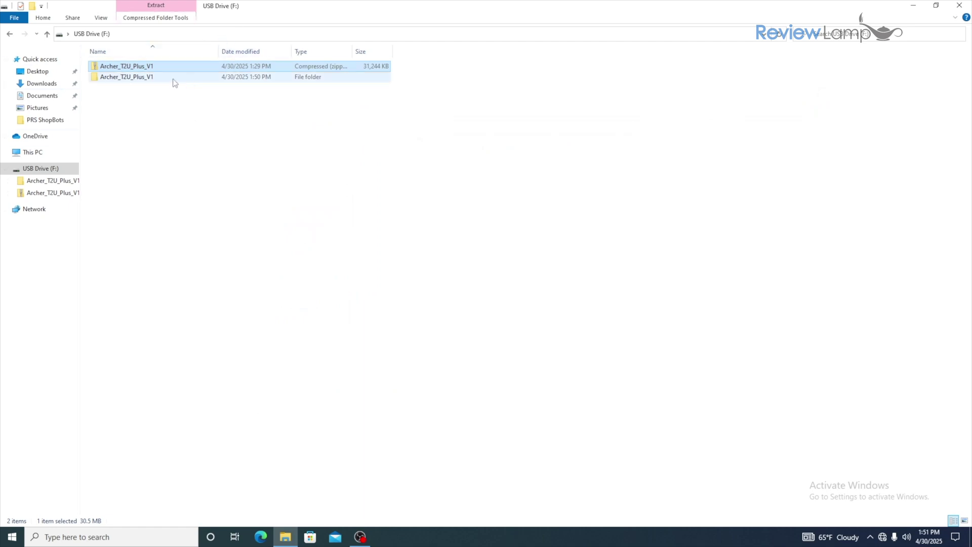
- Open the extracted Archer_T2U_Plus_V1 folder and then its T2U PLUS subfolder
{"action": "double_click", "coordinate": [146, 78]}
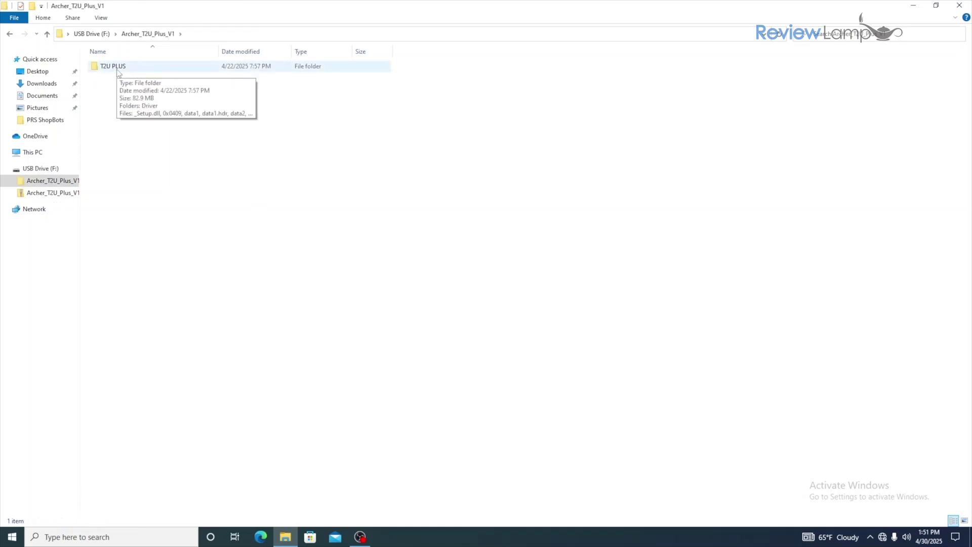
{"action": "double_click", "coordinate": [118, 72]}
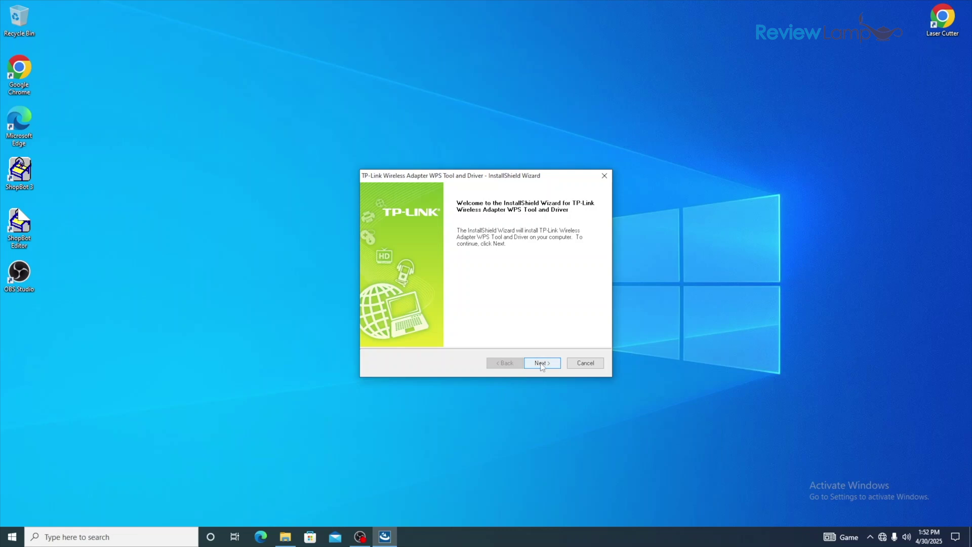
- Install the TP-Link WPS Tool and Driver with the default wizard options, then close the installer
{"action": "left_click", "coordinate": [540, 363]}
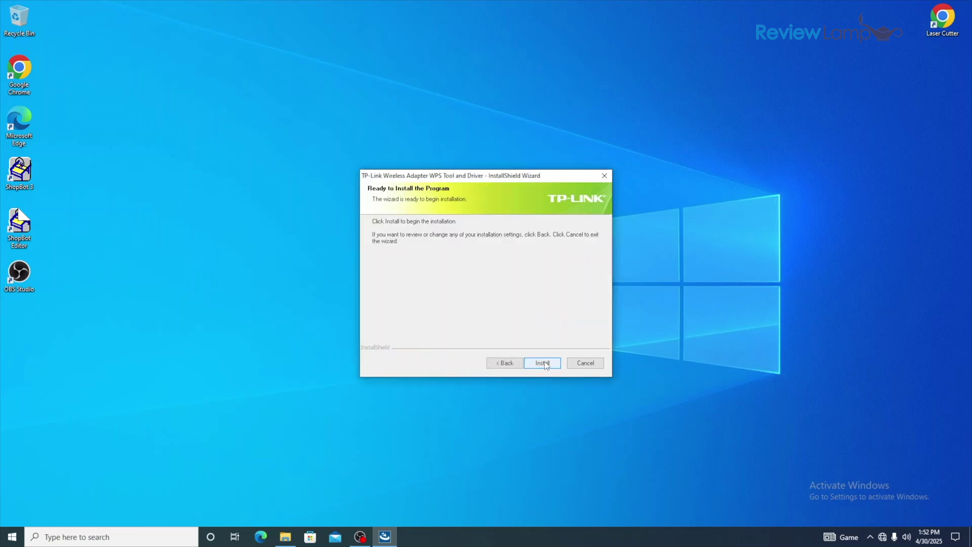
{"action": "left_click", "coordinate": [543, 363]}
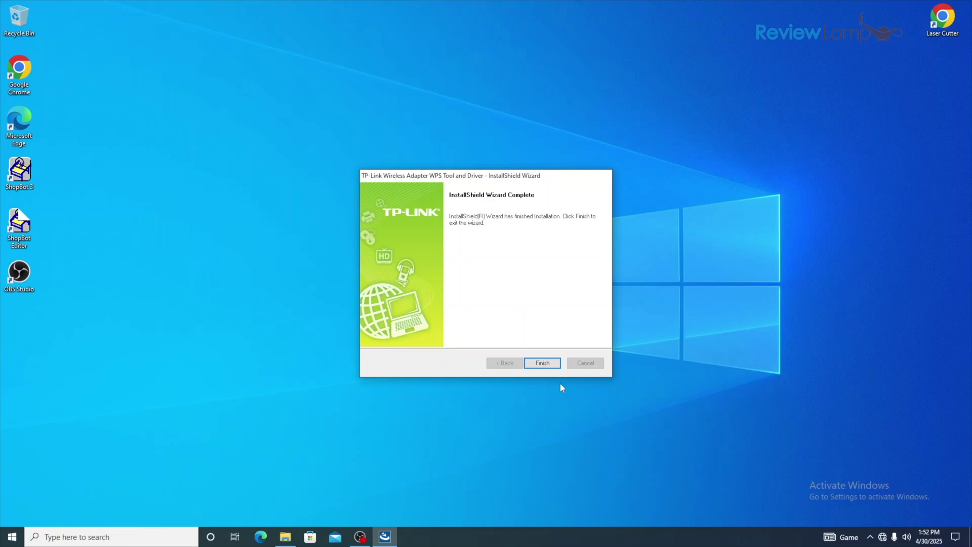
{"action": "left_click", "coordinate": [542, 362]}
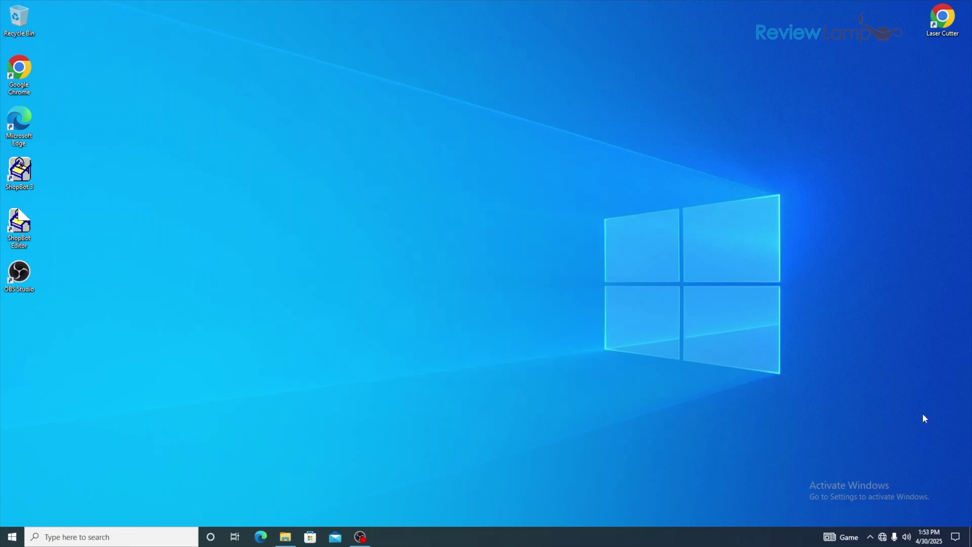
{"action": "left_click", "coordinate": [882, 539]}
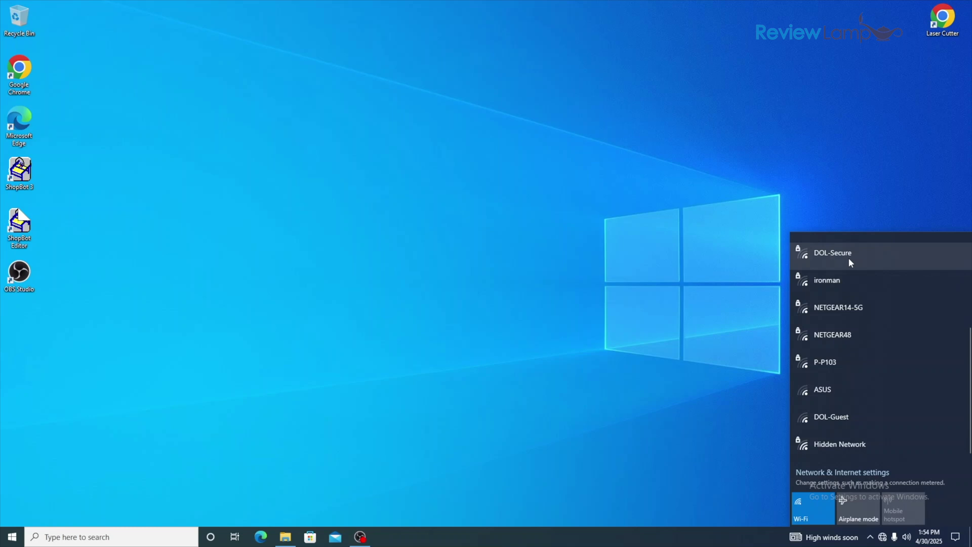
{"action": "left_click", "coordinate": [852, 185]}
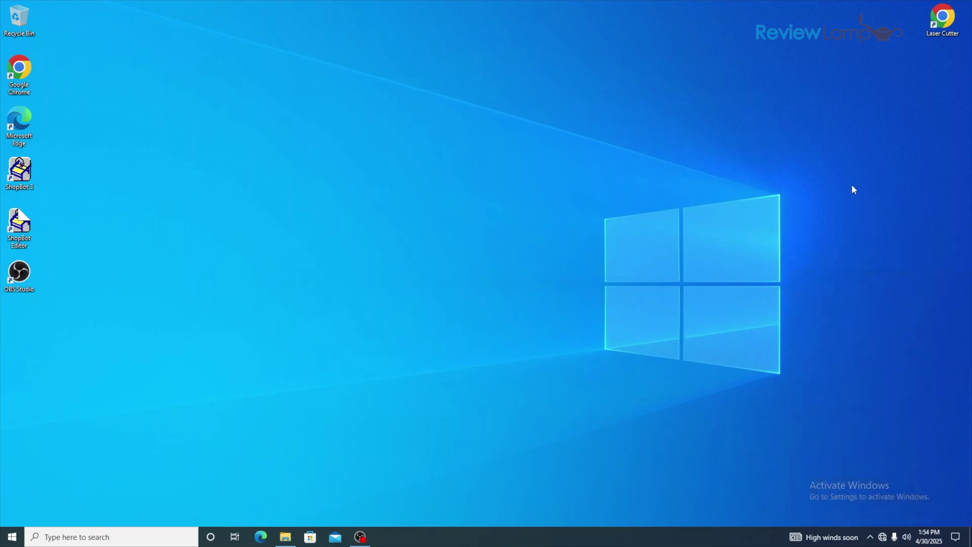